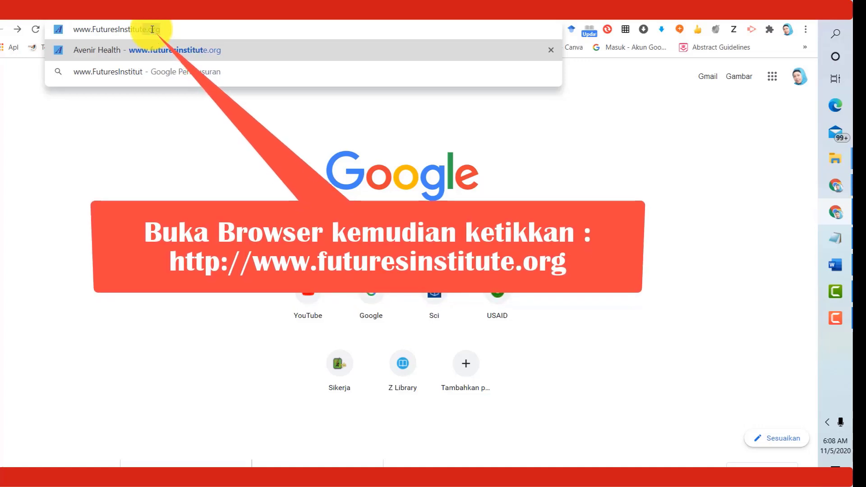
pyautogui.write('e')
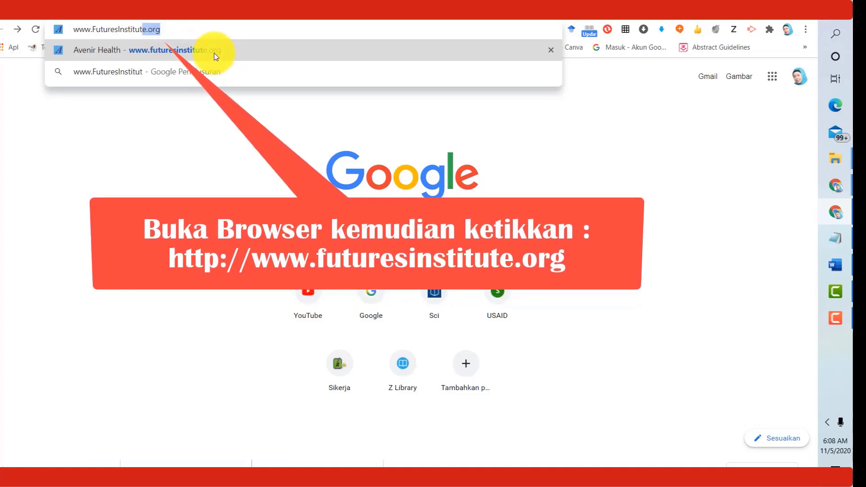
pyautogui.press('Return')
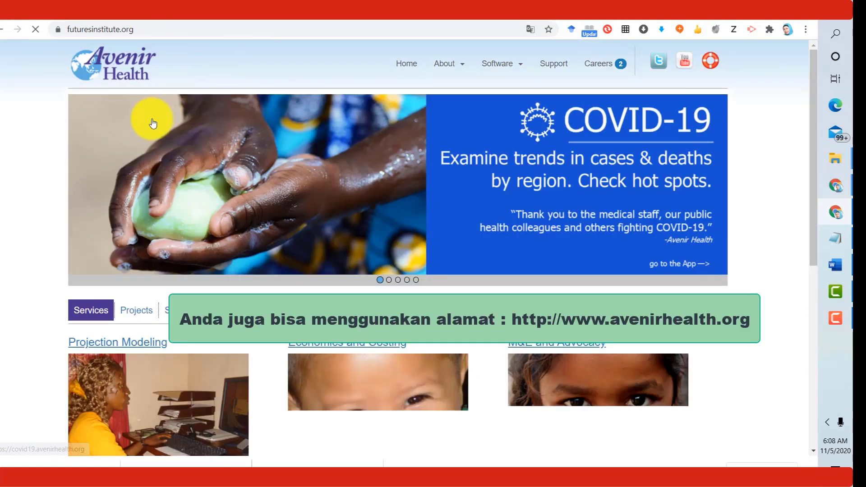
pyautogui.moveTo(481, 79)
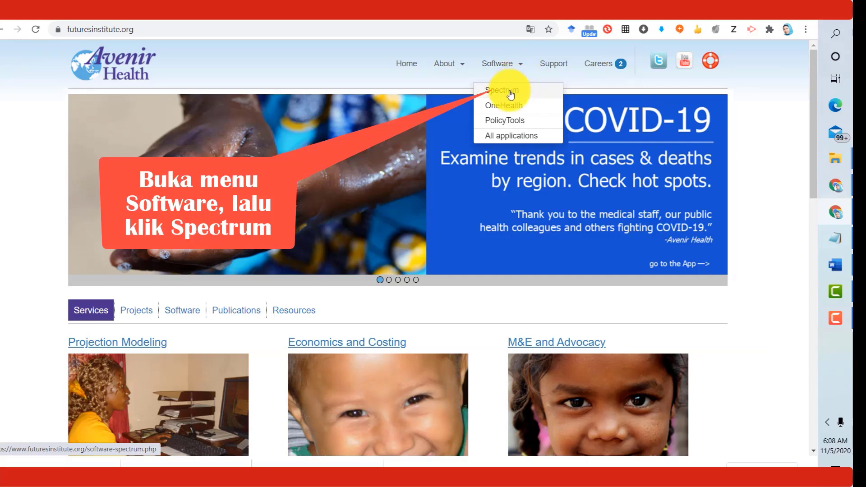
pyautogui.click(510, 95)
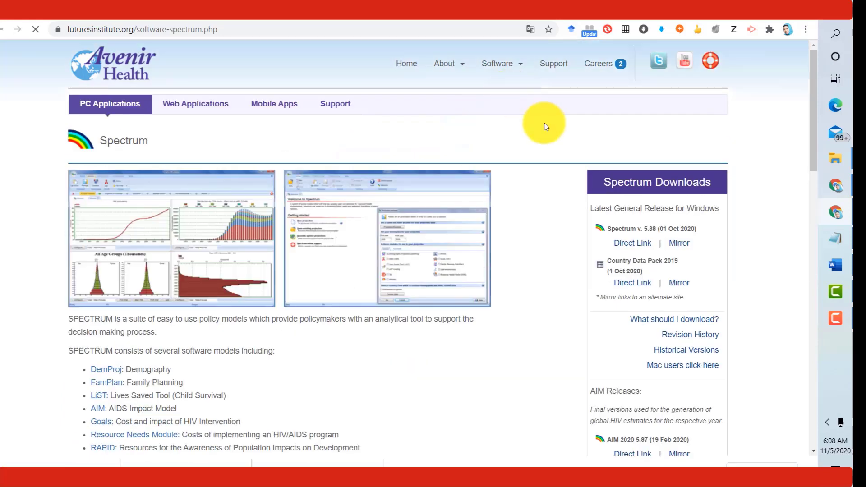
# Download the Spectrum v. 5.88 installer for Windows through its direct link
pyautogui.moveTo(813, 133); pyautogui.dragTo(735, 145)
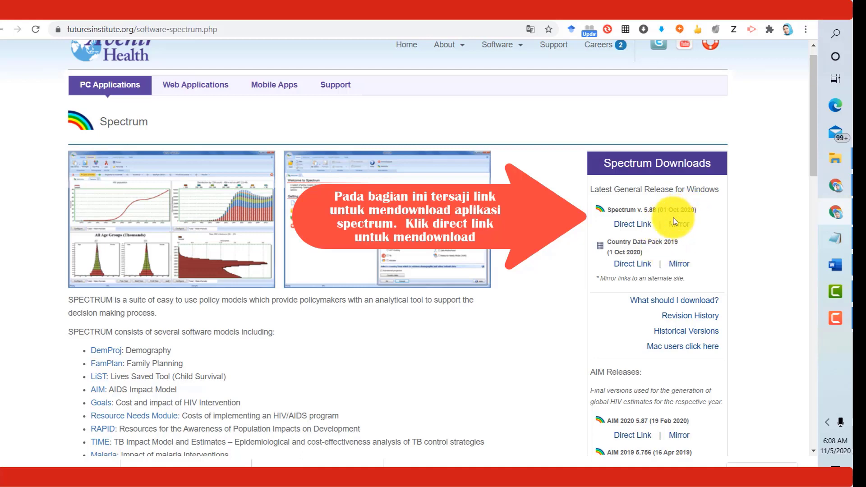
pyautogui.click(641, 228)
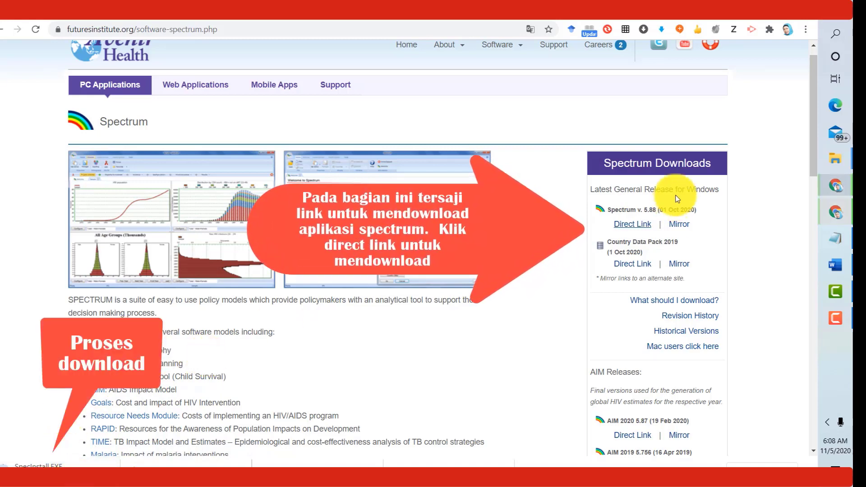
# Open the DemProj model description and read through the Spectrum models, highlighting the DemProj and RAPID paragraphs
pyautogui.scroll(-3, 813, 155)
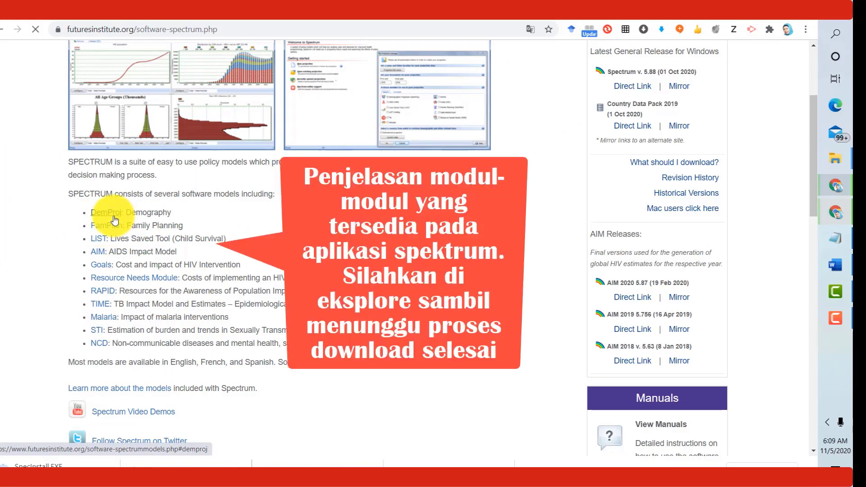
pyautogui.click(113, 218)
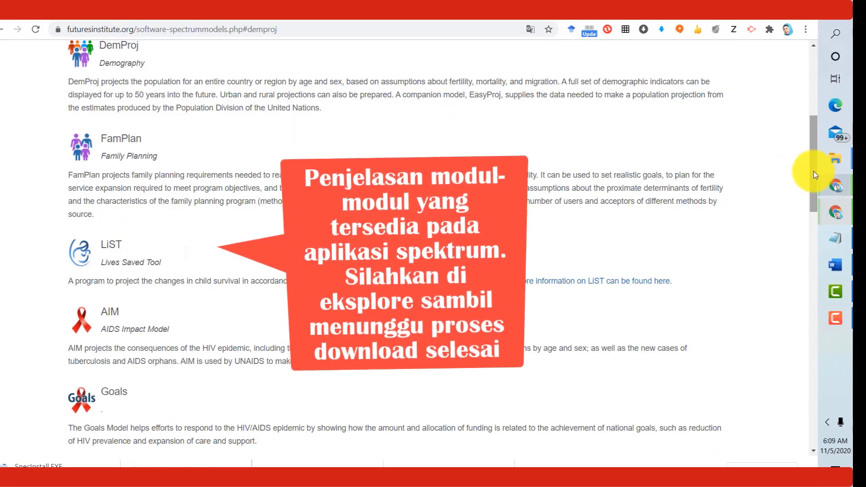
pyautogui.moveTo(814, 171); pyautogui.dragTo(809, 108)
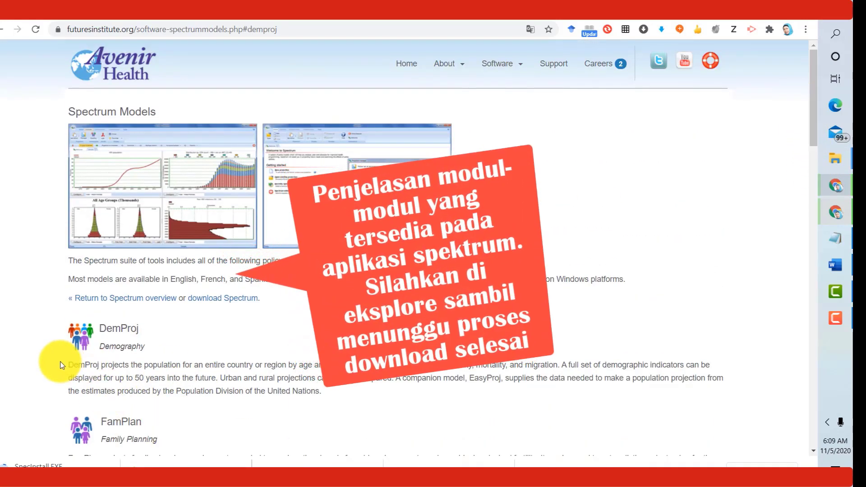
pyautogui.moveTo(69, 362); pyautogui.dragTo(332, 392)
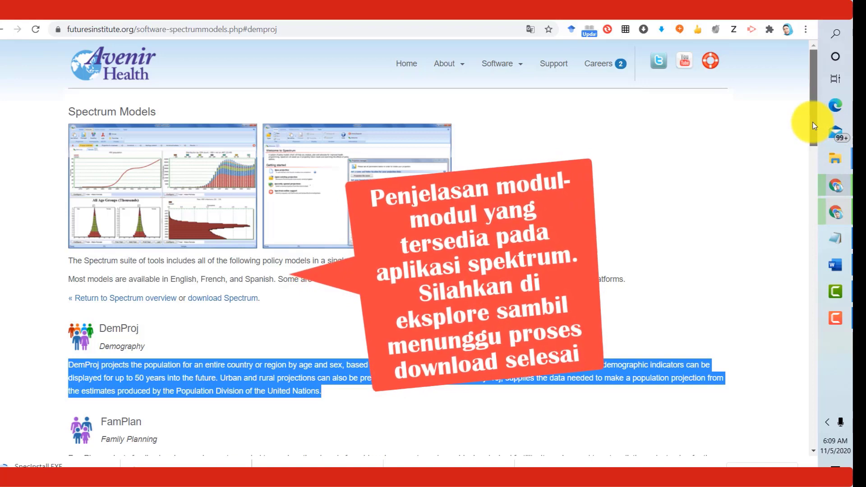
pyautogui.moveTo(814, 126); pyautogui.dragTo(828, 257)
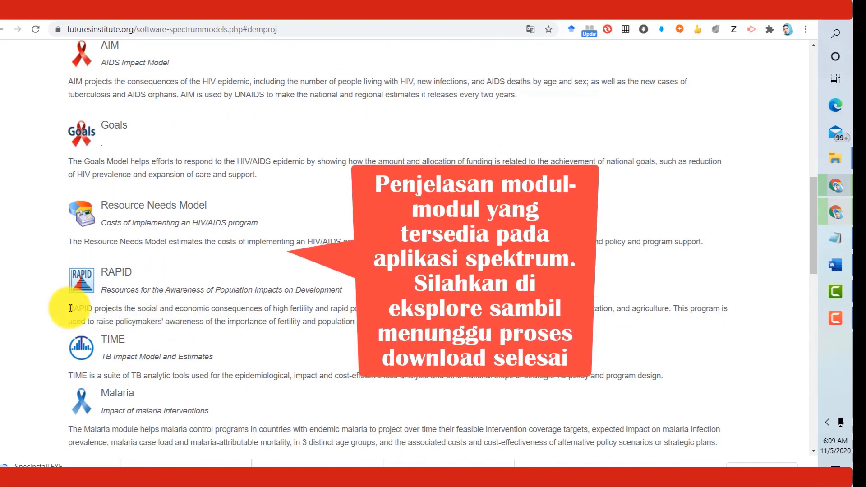
pyautogui.moveTo(70, 308); pyautogui.dragTo(356, 341)
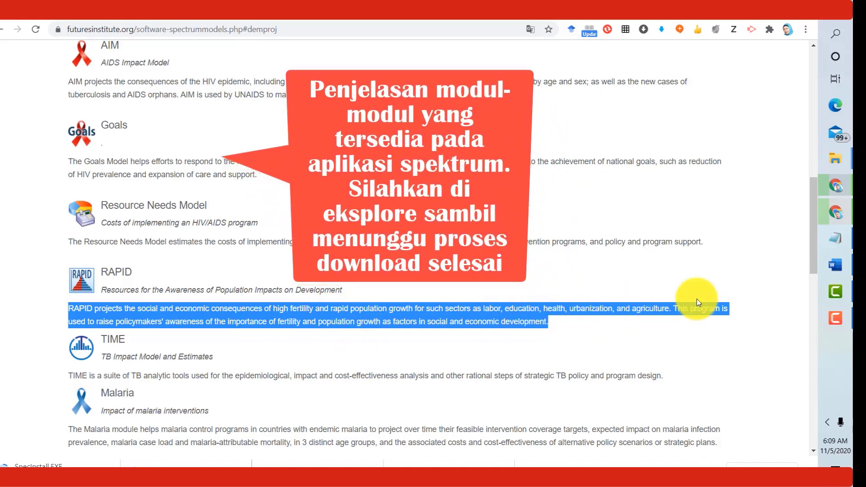
pyautogui.moveTo(815, 256); pyautogui.dragTo(819, 274)
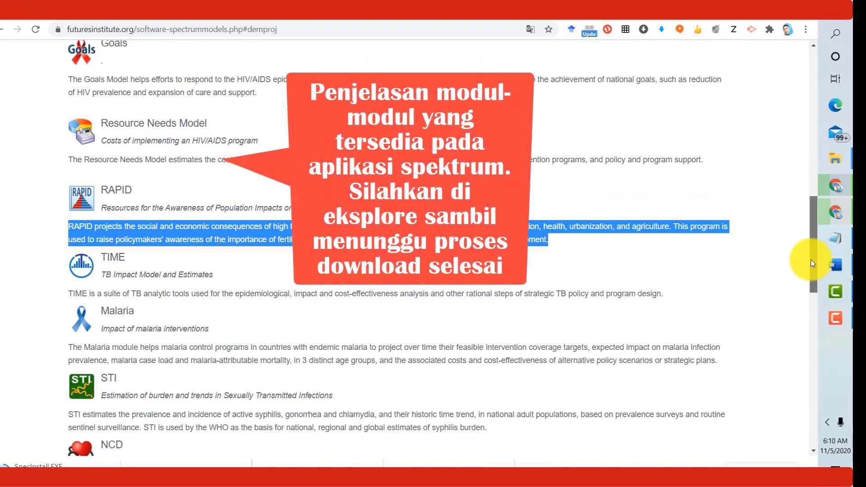
# Start another Spectrum download from the Spectrum Models page, and return to the Spectrum overview
pyautogui.scroll(7, 796, 189)
pyautogui.scroll(5, 796, 190)
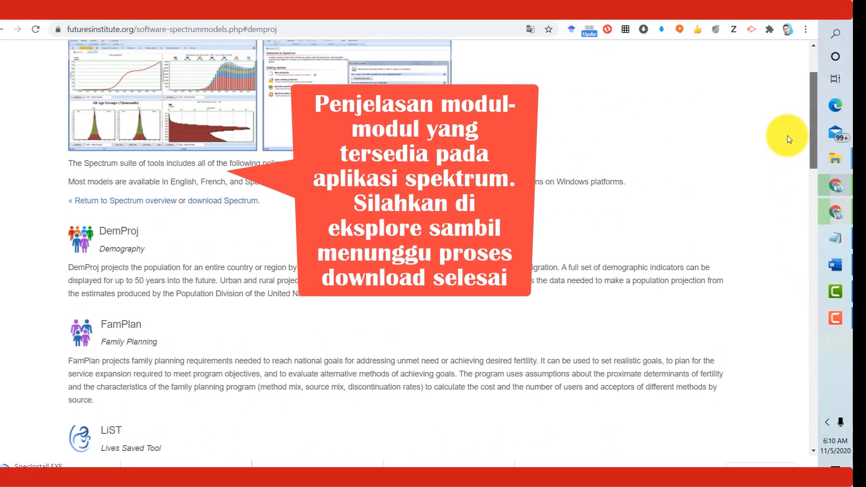
pyautogui.scroll(2, 787, 136)
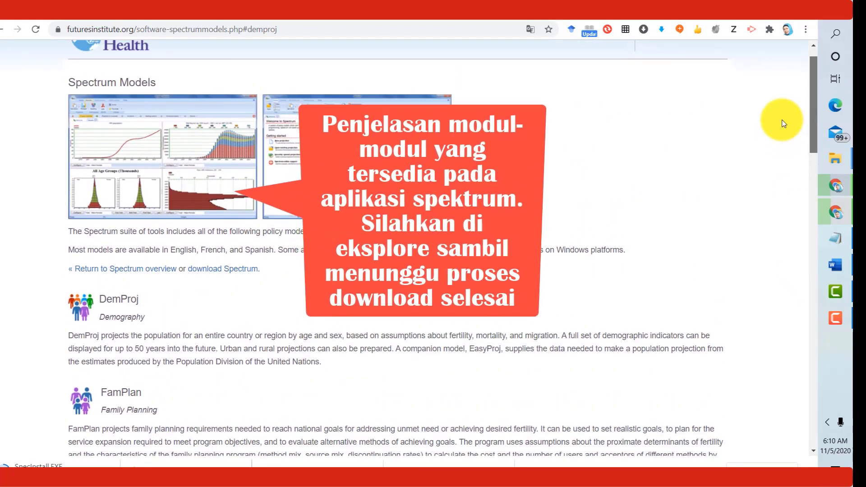
pyautogui.scroll(1, 784, 124)
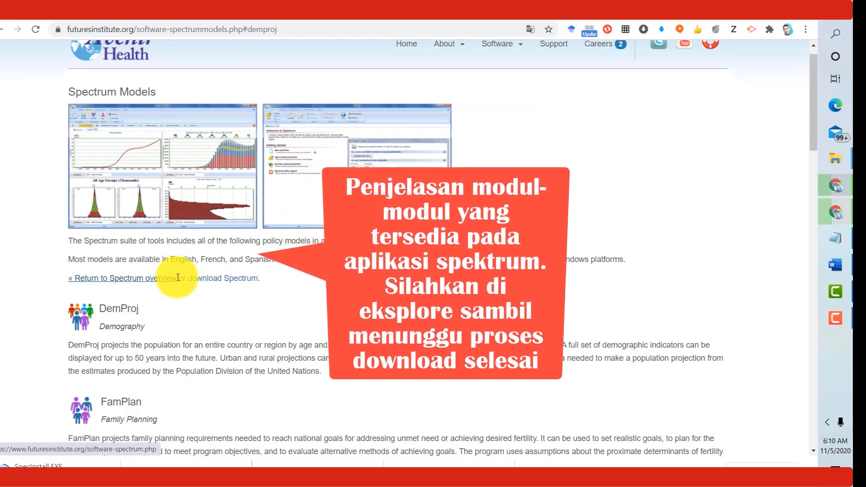
pyautogui.click(209, 284)
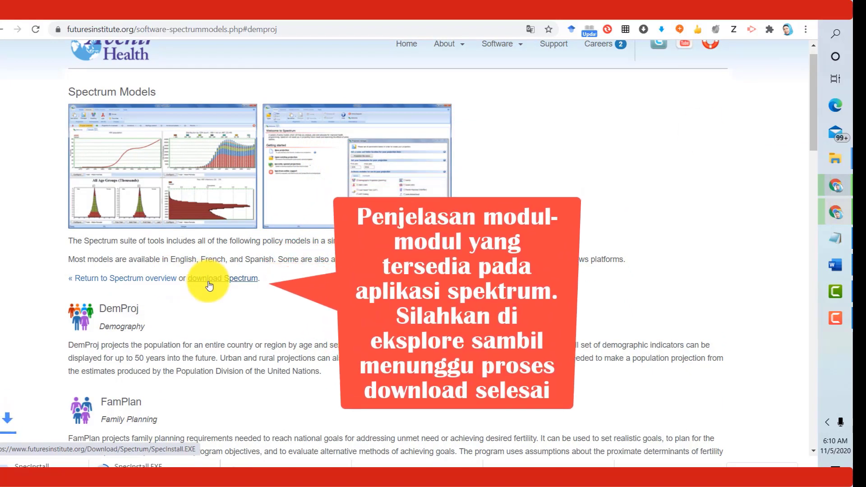
pyautogui.click(132, 280)
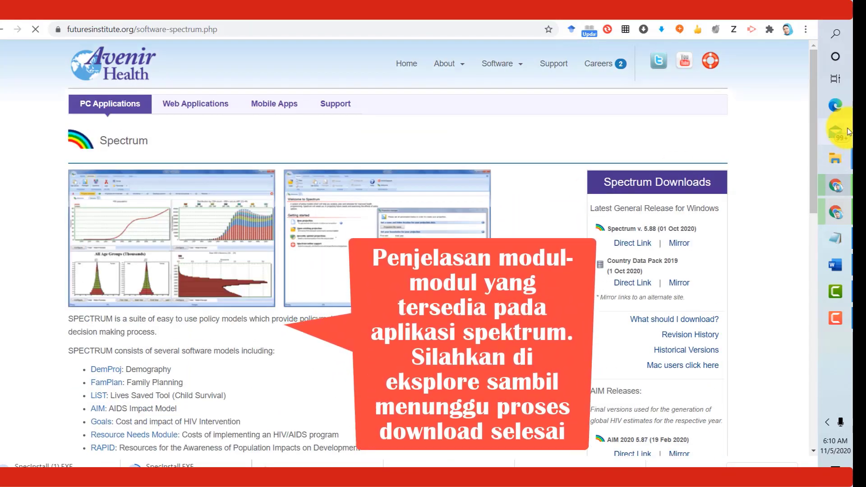
# View the list of historical Spectrum versions and close it
pyautogui.moveTo(816, 120); pyautogui.dragTo(822, 174)
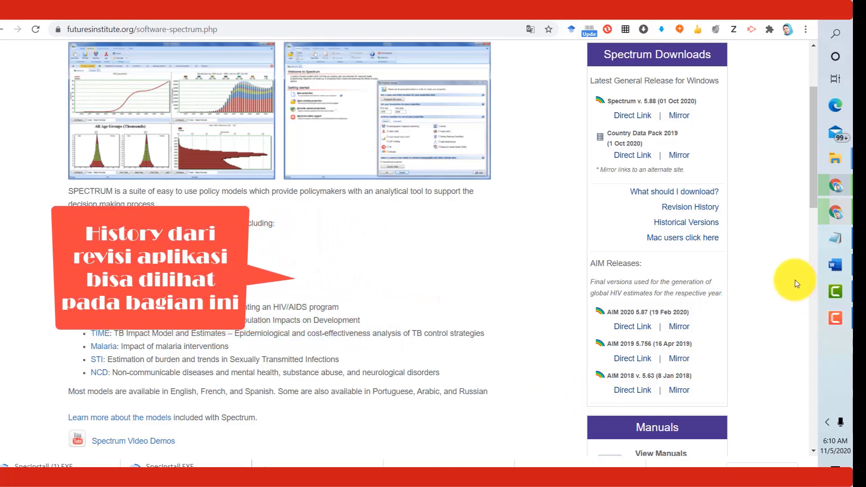
pyautogui.click(702, 225)
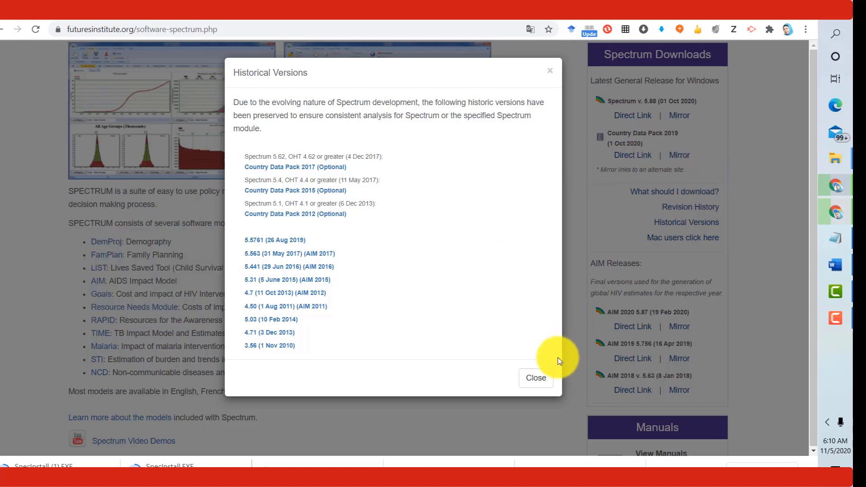
pyautogui.click(536, 382)
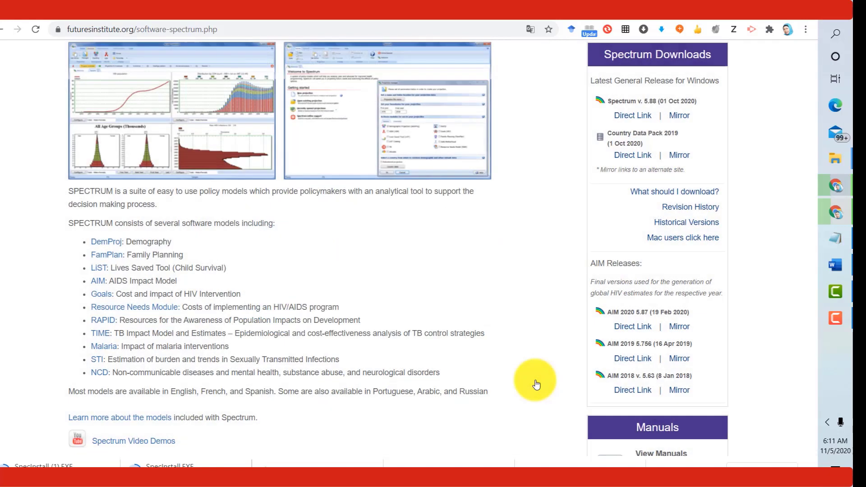
# Open the "What should I download?" explanation, copy its full text, and close it
pyautogui.click(671, 194)
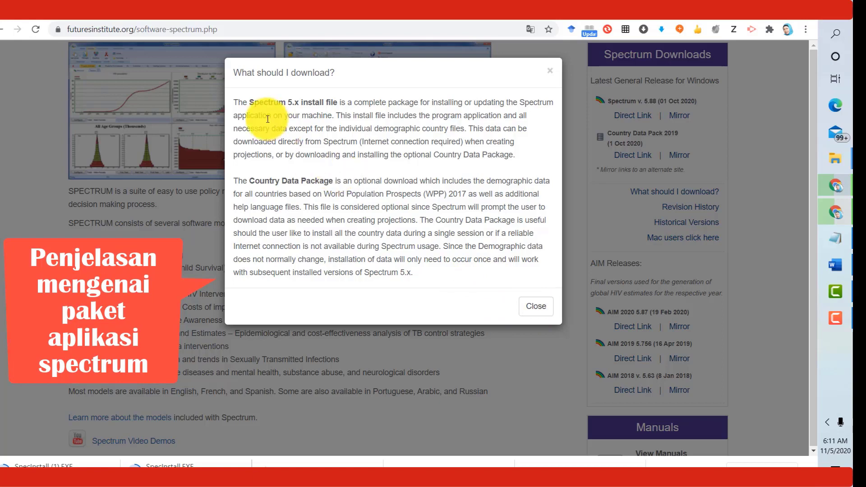
pyautogui.moveTo(235, 98); pyautogui.dragTo(450, 276)
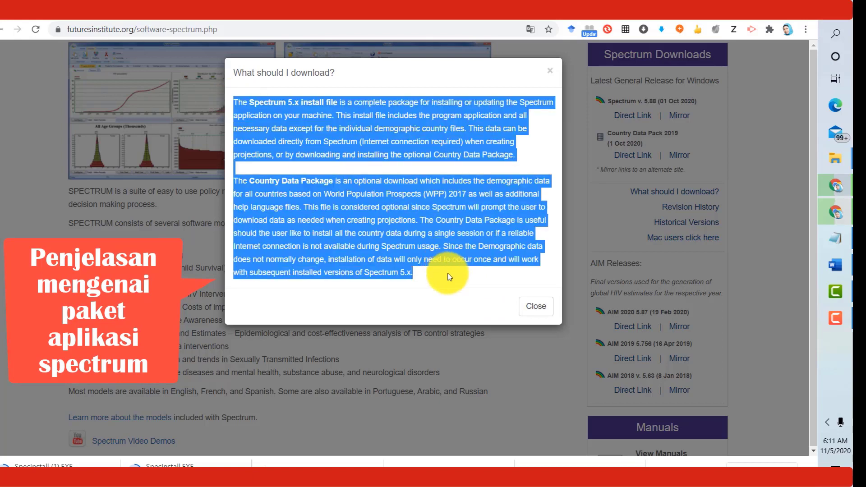
pyautogui.rightClick(489, 257)
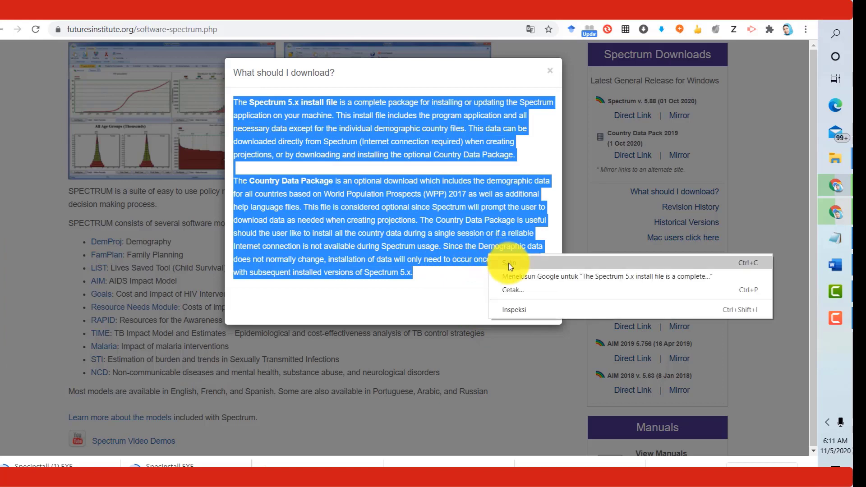
pyautogui.click(507, 263)
pyautogui.click(535, 310)
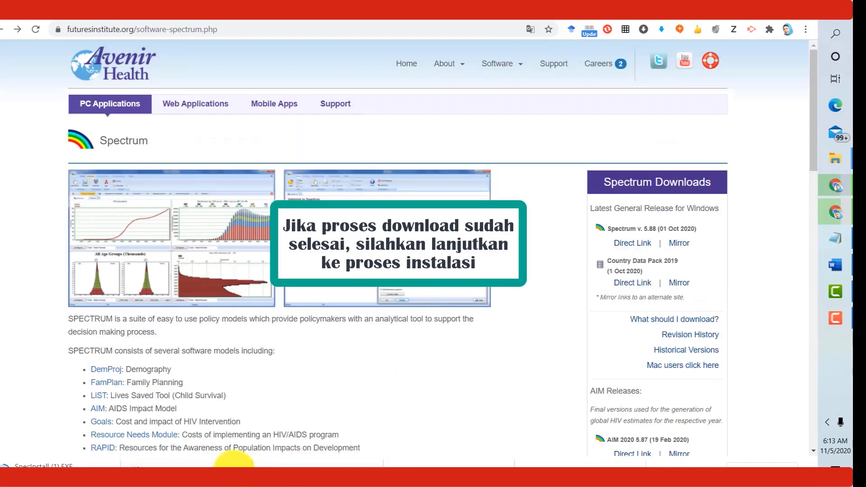
# Show the downloaded SpecInstall file in the Downloads folder
pyautogui.rightClick(235, 462)
pyautogui.click(271, 437)
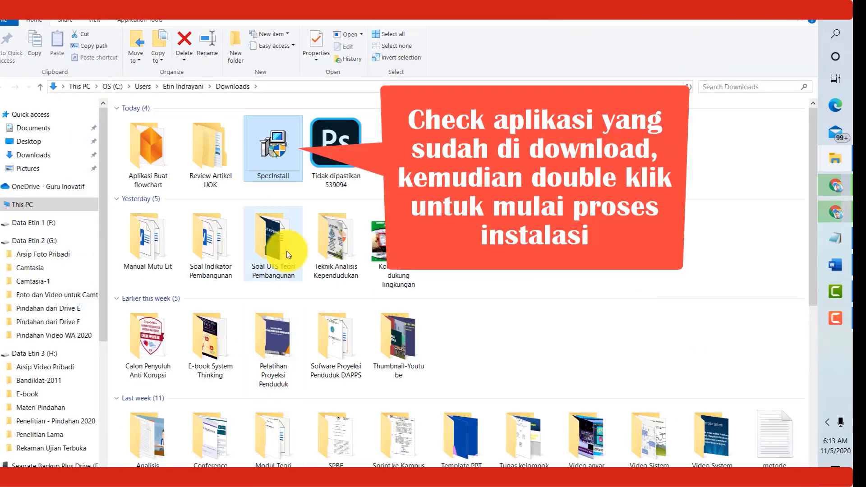
pyautogui.click(342, 165)
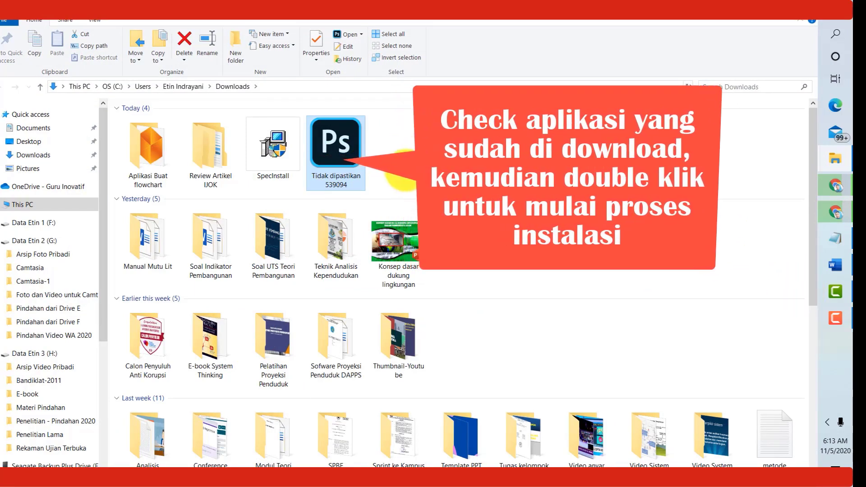
# Launch the SpecInstall installer and allow it to run anyway past the Microsoft Defender SmartScreen block
pyautogui.click(284, 159)
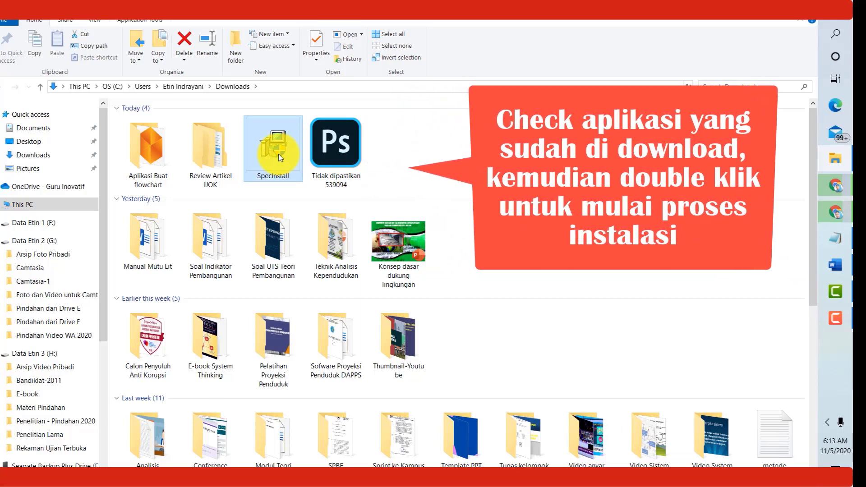
pyautogui.doubleClick(281, 158)
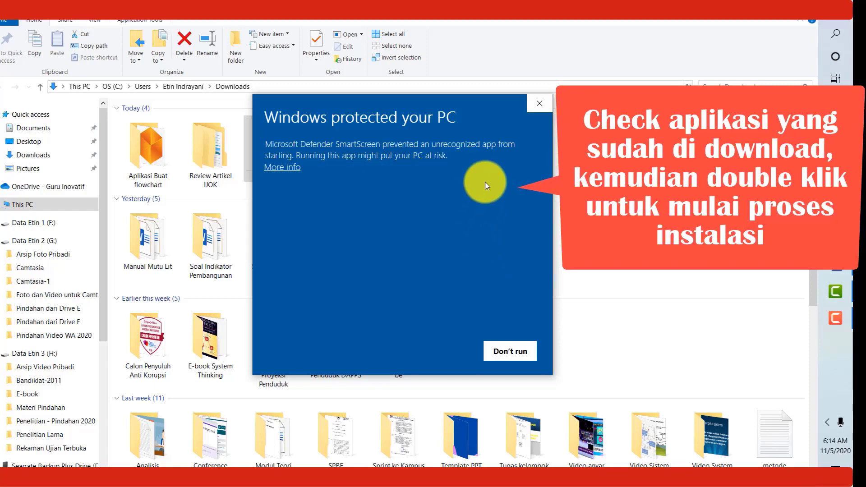
pyautogui.click(286, 168)
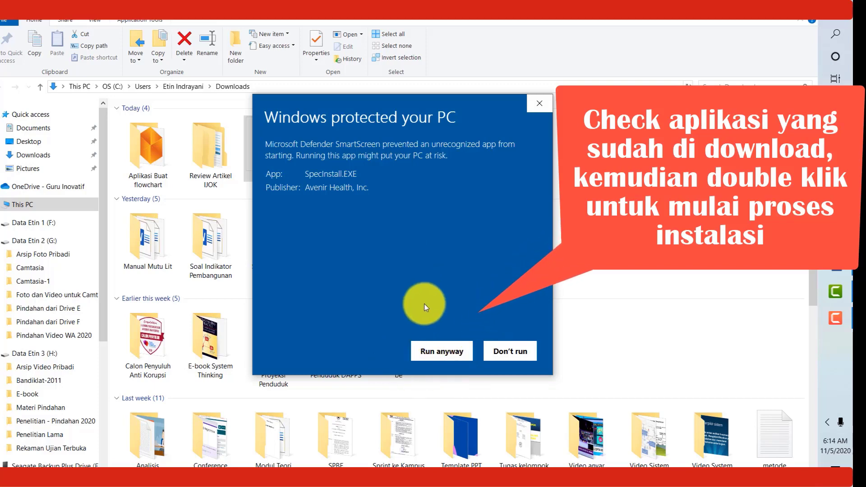
pyautogui.click(445, 350)
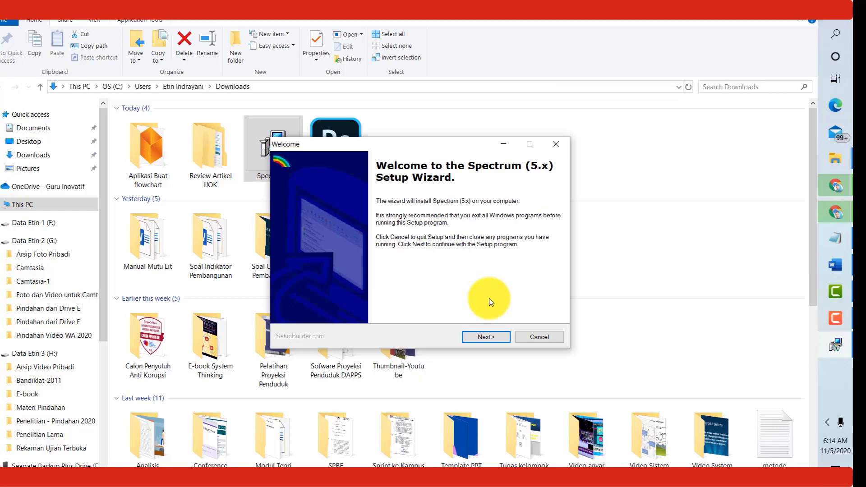
# Install Spectrum (5.x) to C:\Program Files (x86)\Spectrum5 and finish the setup wizard
pyautogui.click(487, 338)
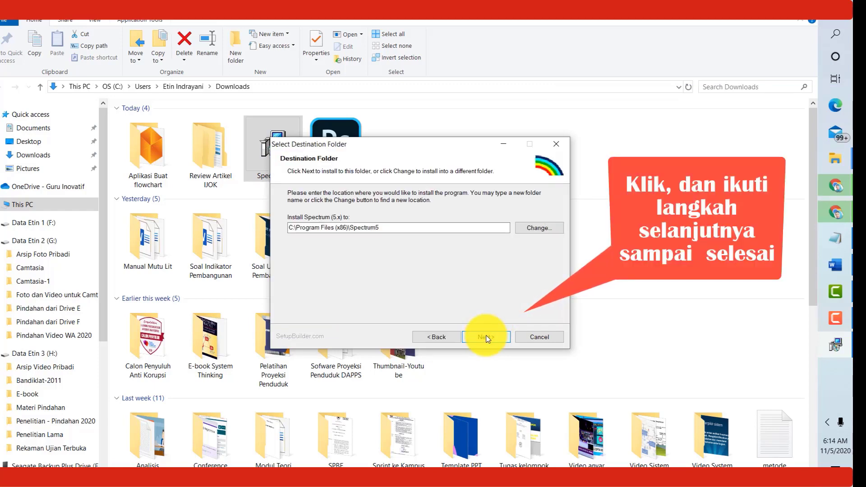
pyautogui.click(486, 337)
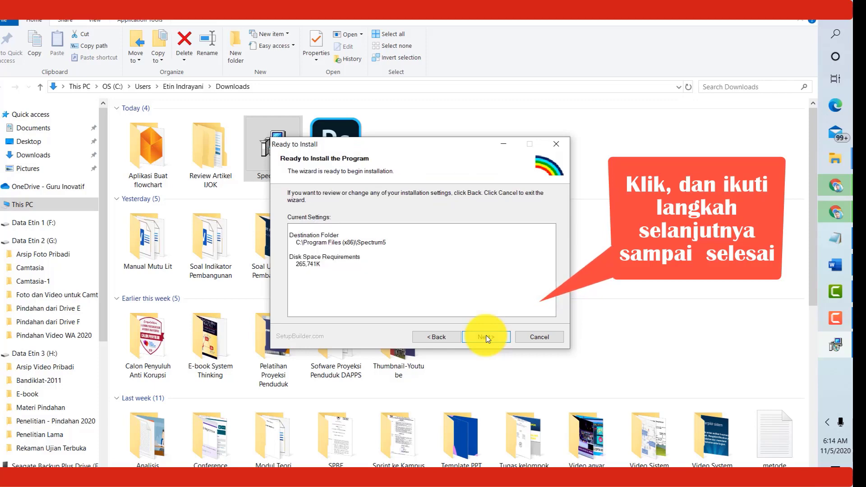
pyautogui.click(486, 338)
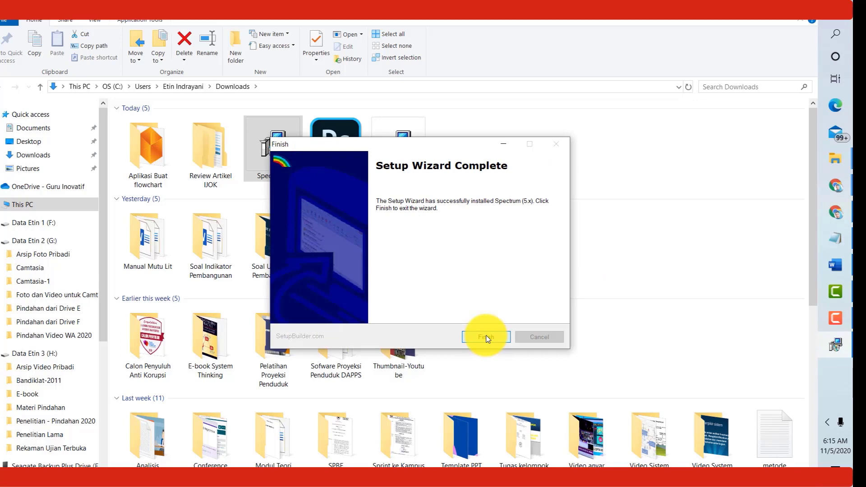
pyautogui.click(485, 337)
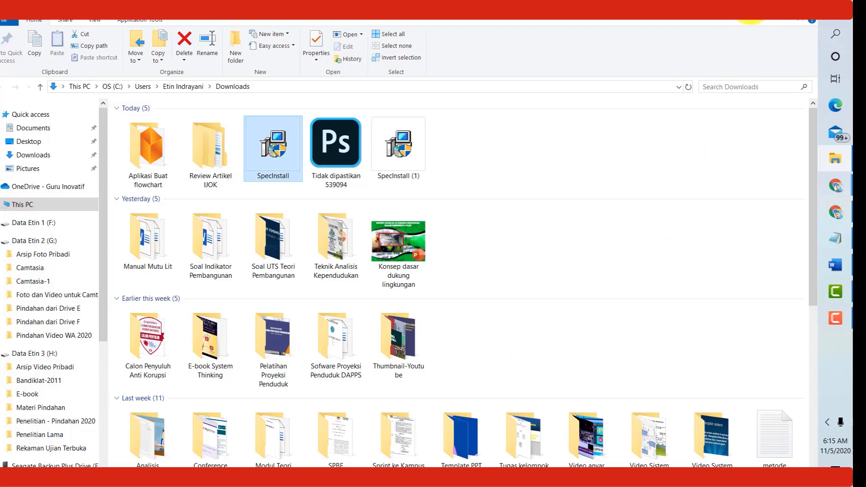
# Minimize the open File Explorer and browser windows to show the desktop
pyautogui.click(750, 16)
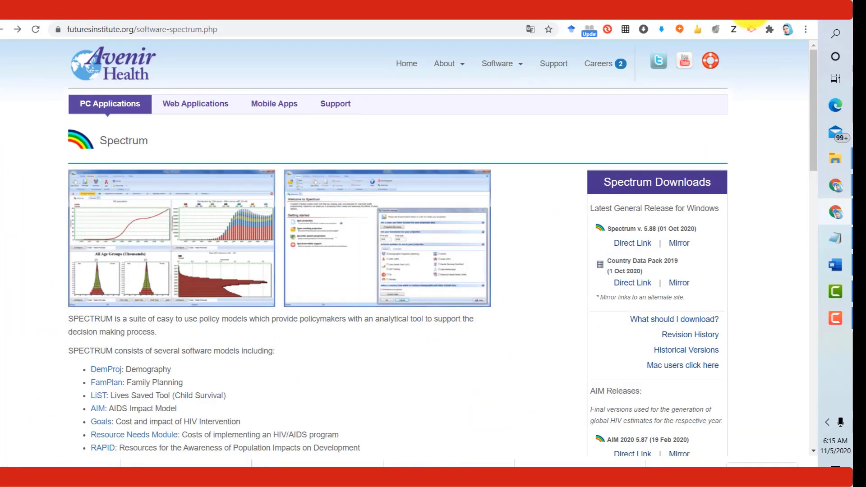
pyautogui.click(750, 17)
pyautogui.click(750, 18)
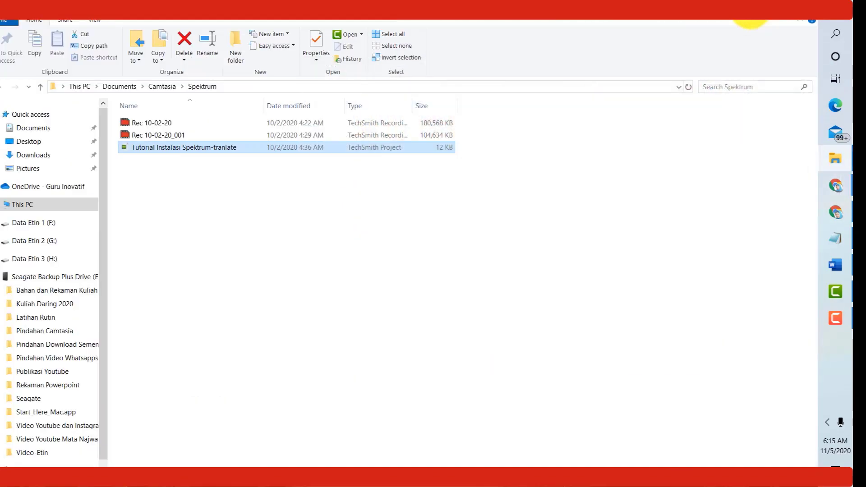
pyautogui.click(750, 17)
pyautogui.click(750, 18)
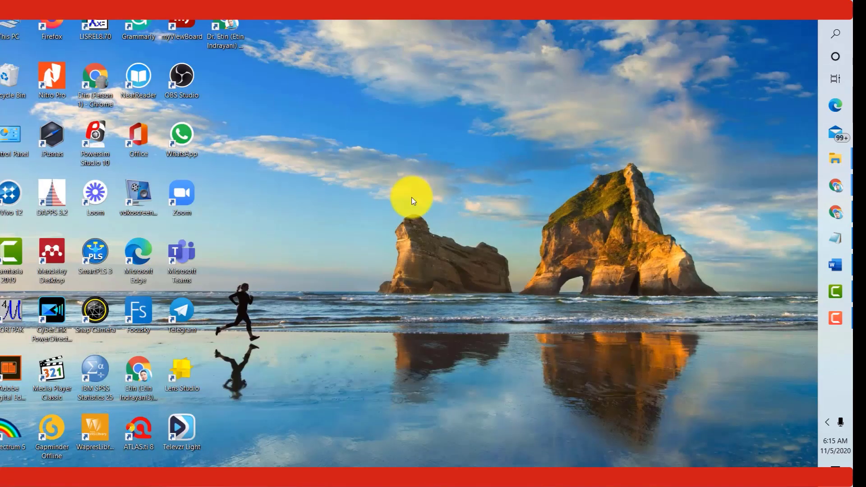
# Launch Spectrum 5 from the desktop, maximize its start screen, and run the Spectrum application
pyautogui.doubleClick(10, 435)
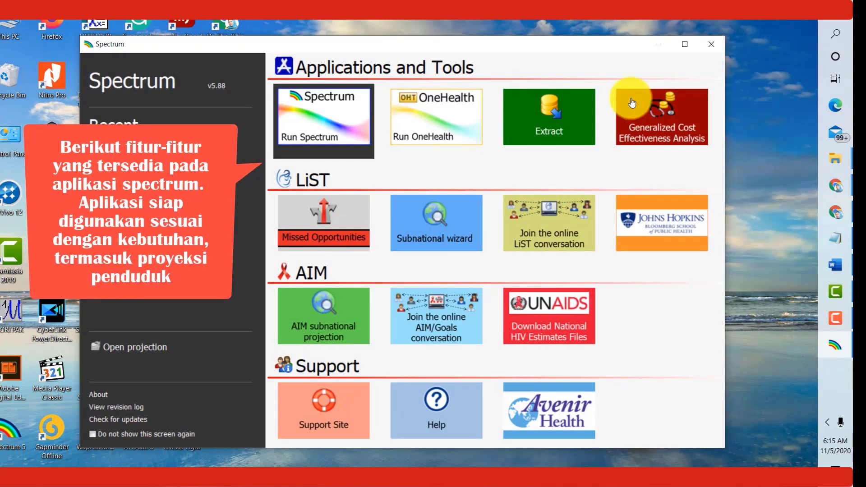
pyautogui.click(688, 47)
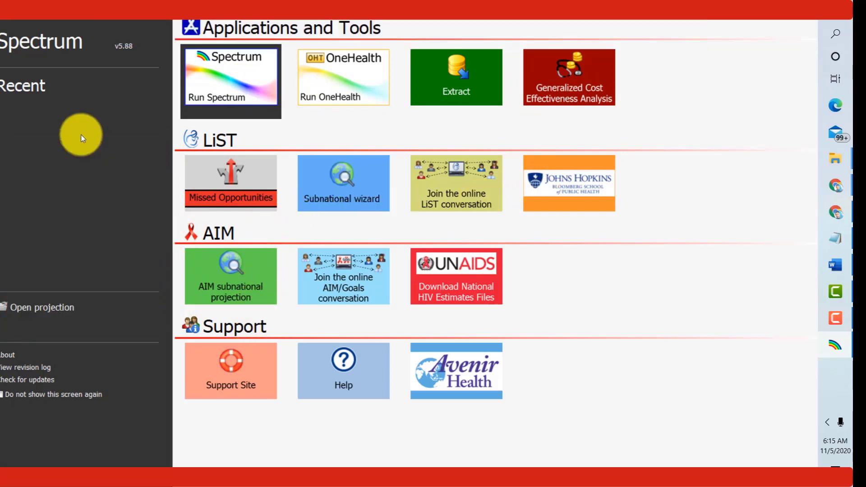
pyautogui.click(219, 89)
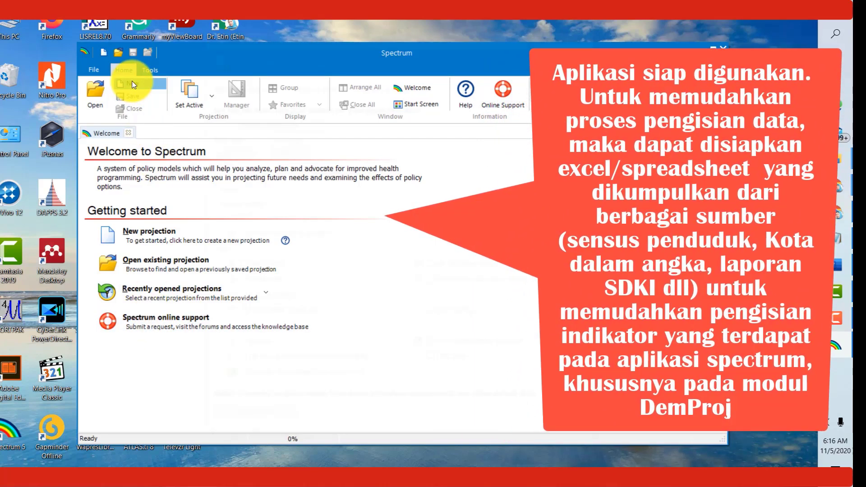
# Open the Projection Manager for a new projection, try to accept the settings without a file name, and cancel
pyautogui.click(133, 84)
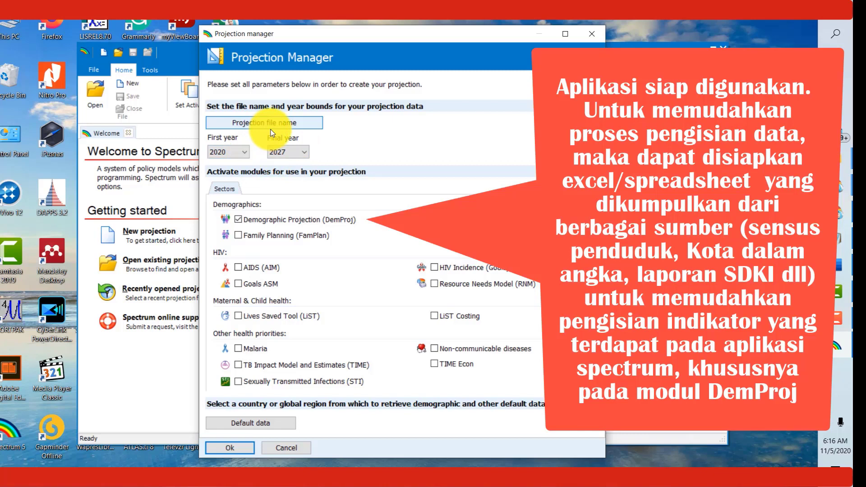
pyautogui.click(237, 452)
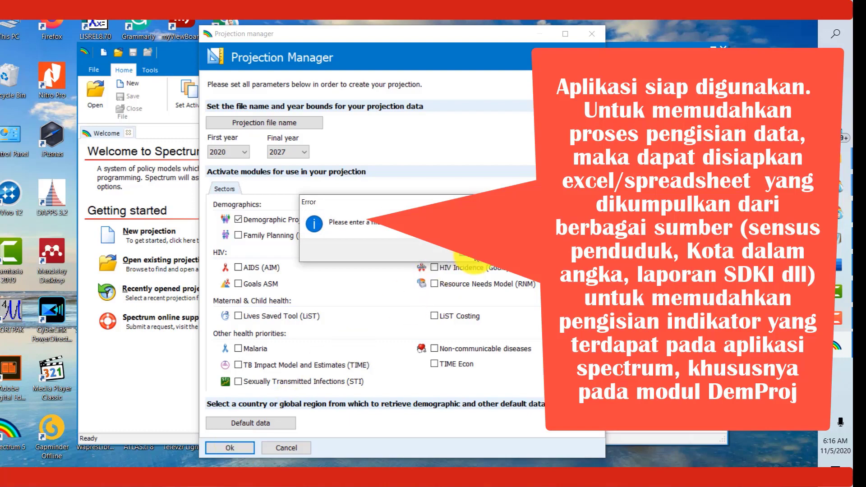
pyautogui.click(472, 255)
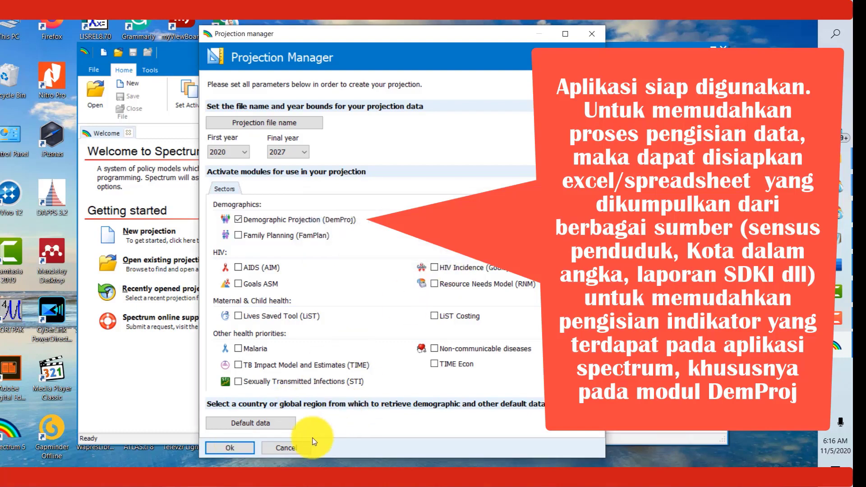
pyautogui.click(289, 448)
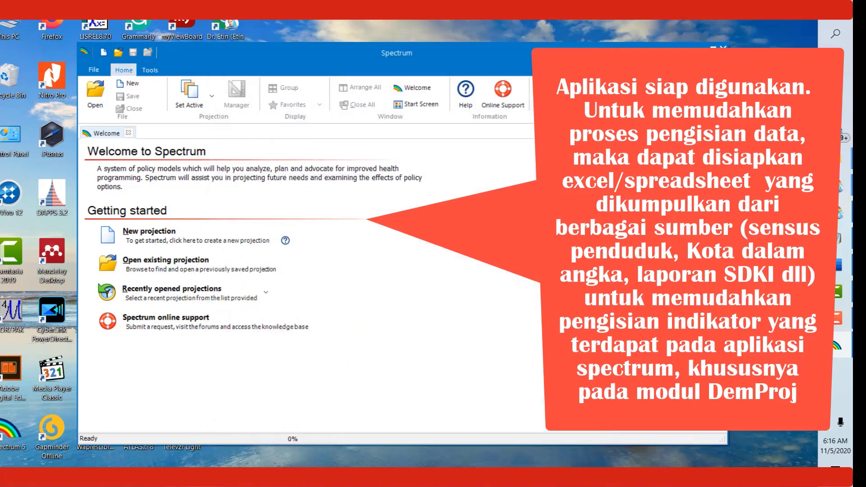